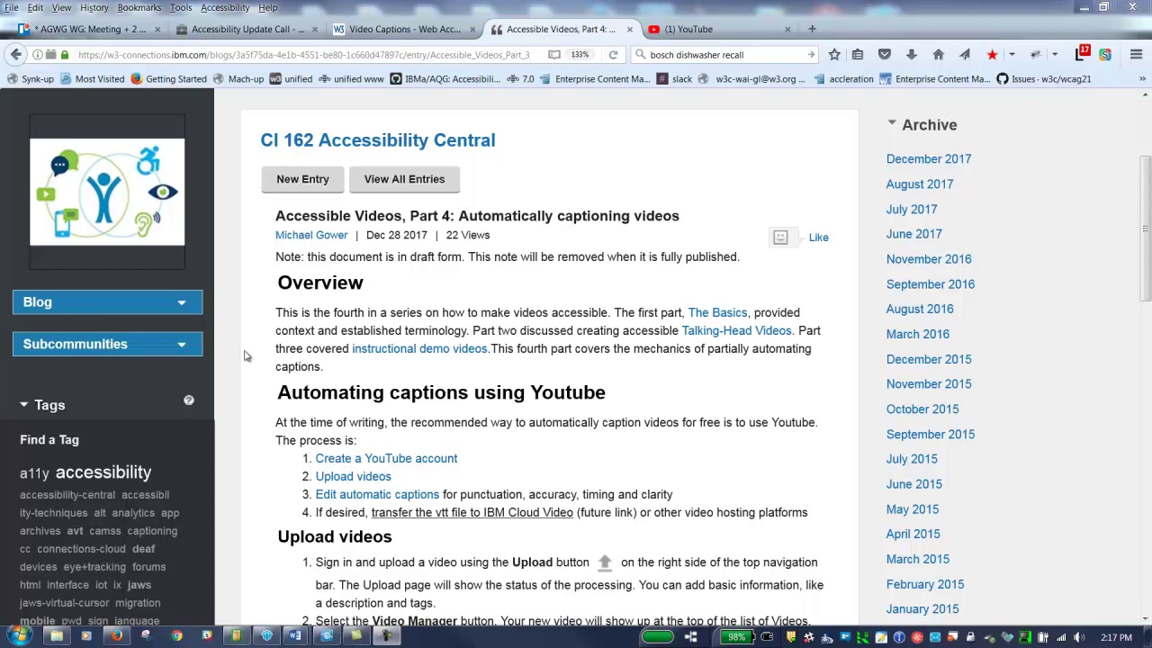
Step: Open the Google account sign-up page from the article's "Create a YouTube account" link and view its address
click(385, 458)
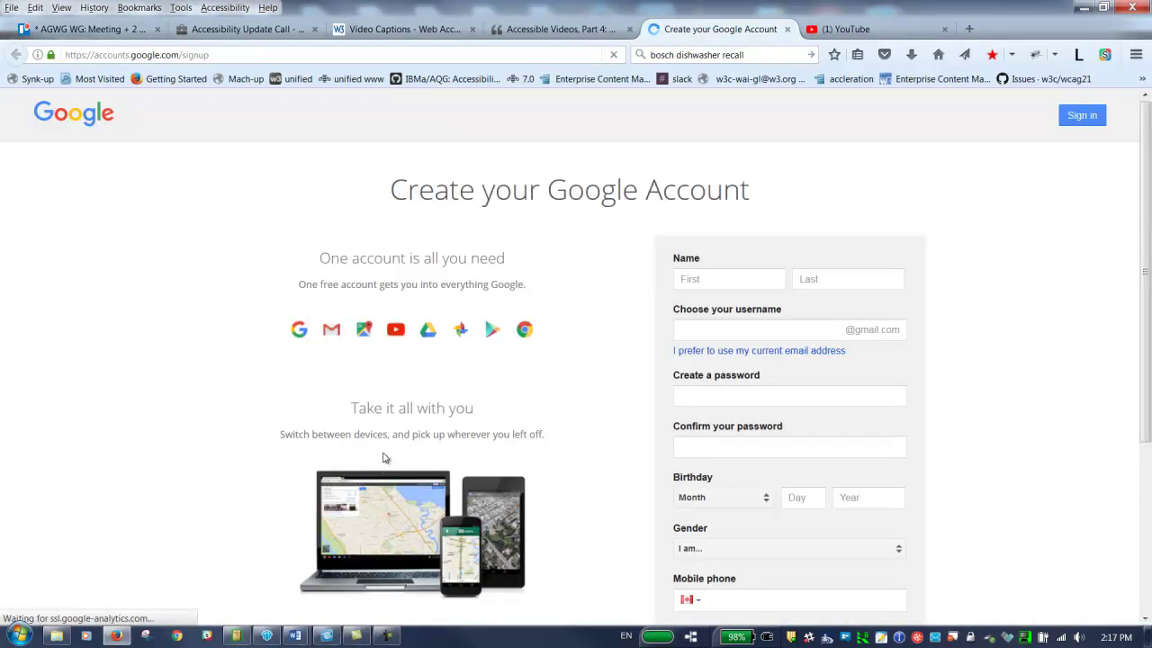
click(294, 58)
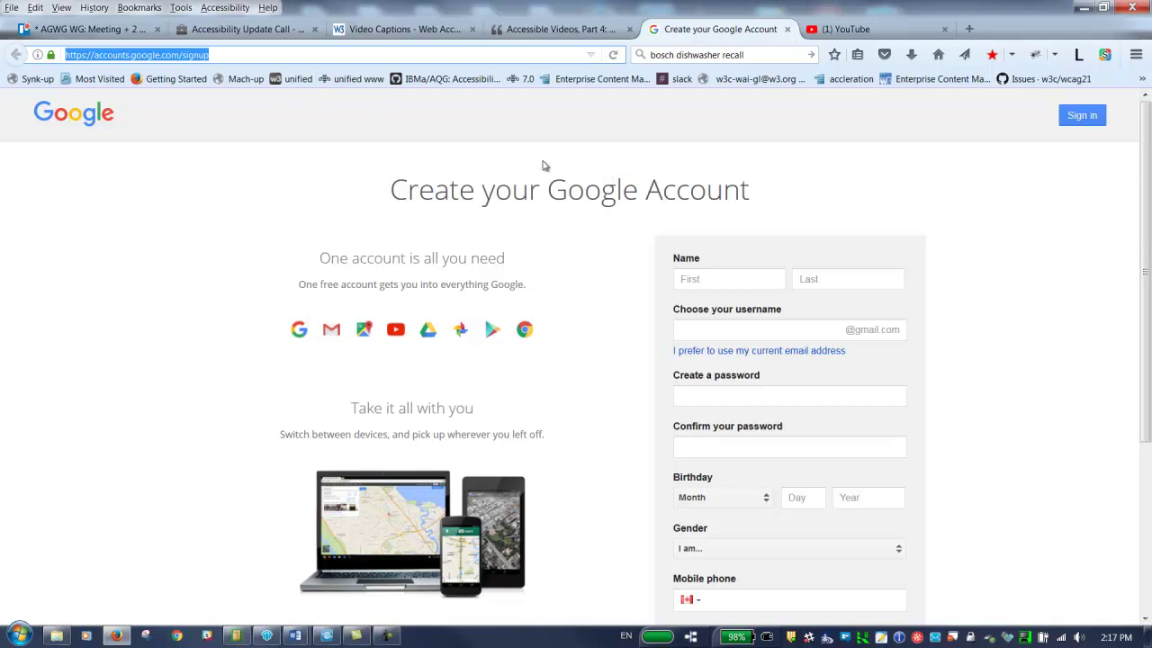
Step: Upload 108988193.mp4 from the "articles and guidance" folder to YouTube
click(844, 29)
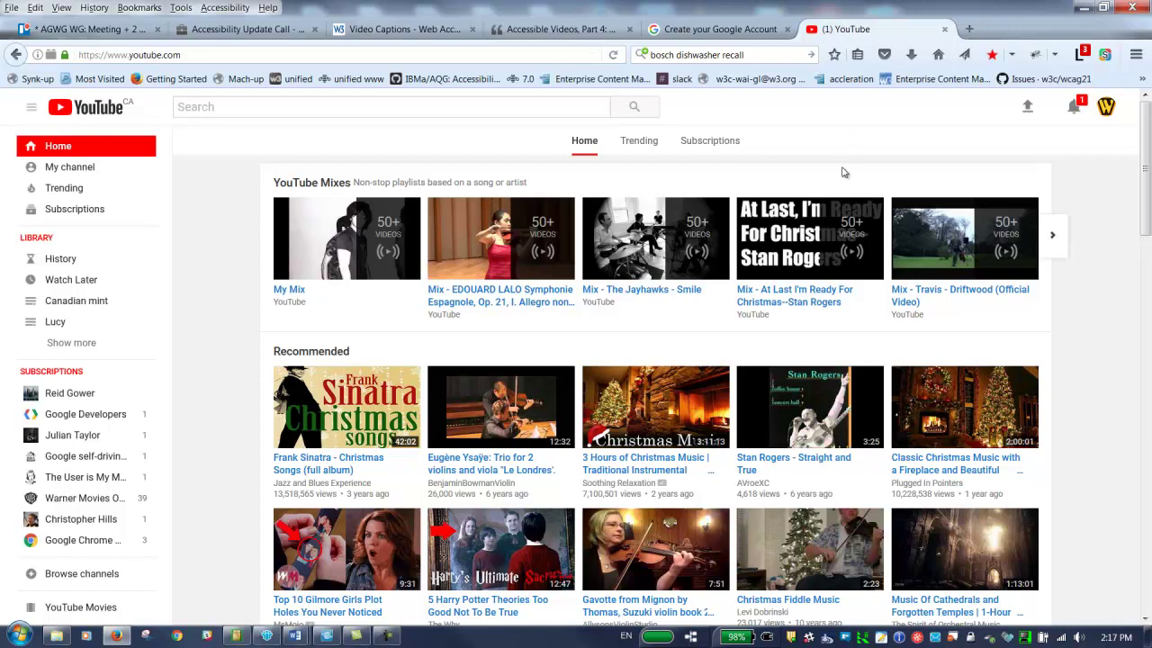
click(1029, 109)
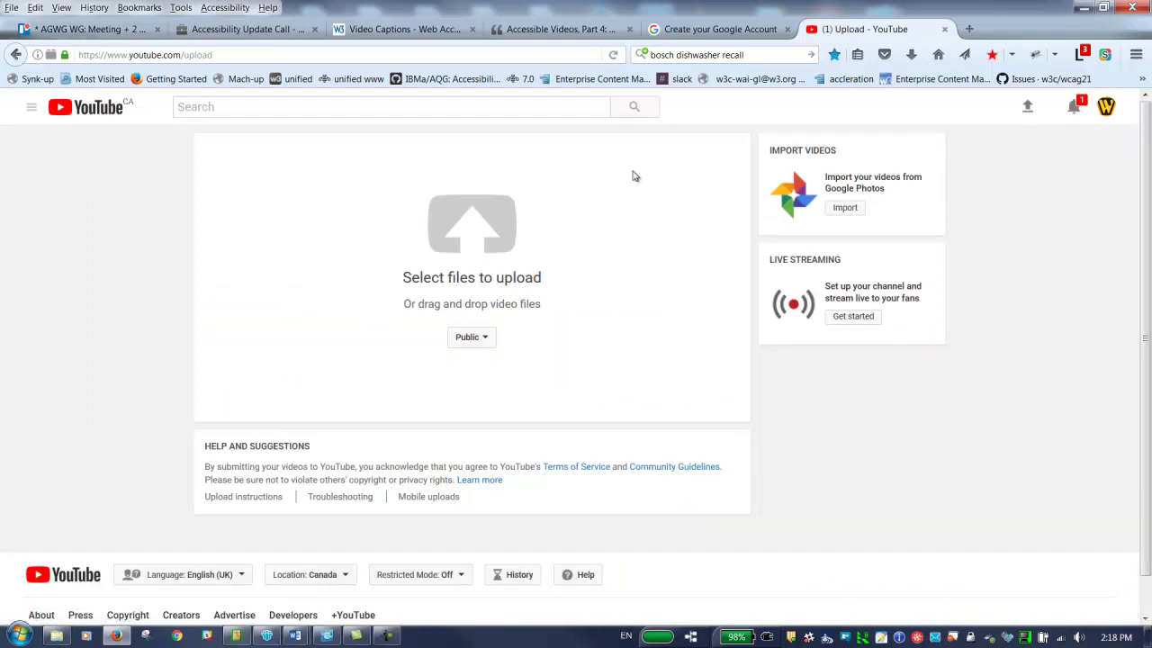
click(466, 240)
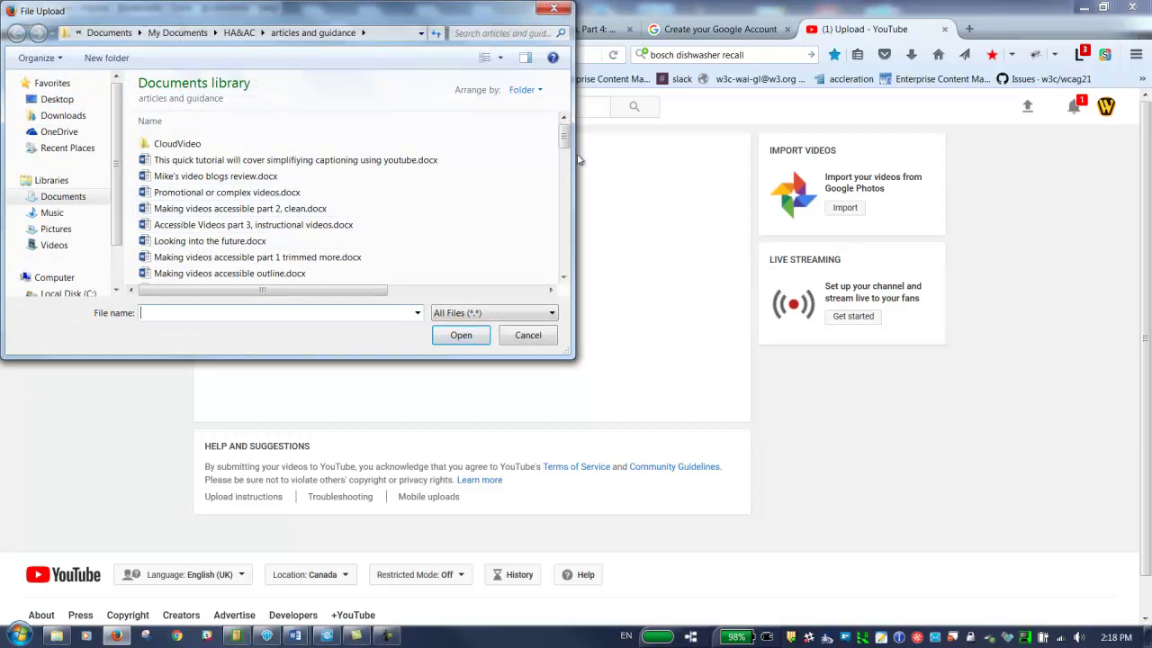
drag(563, 137, 567, 259)
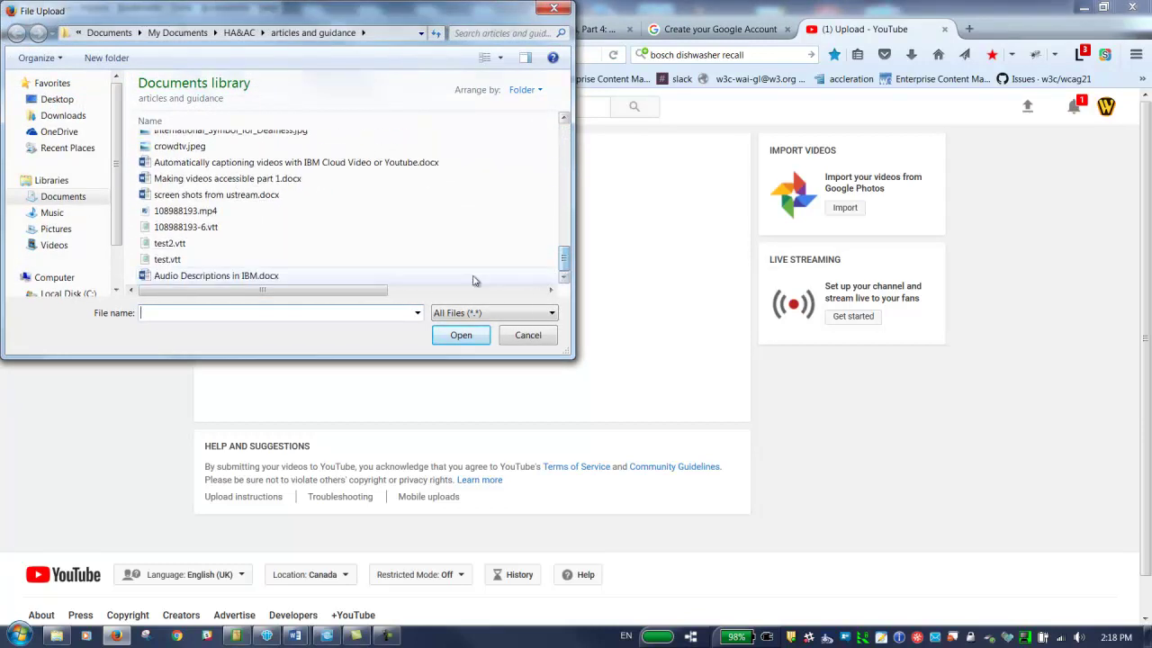
click(191, 212)
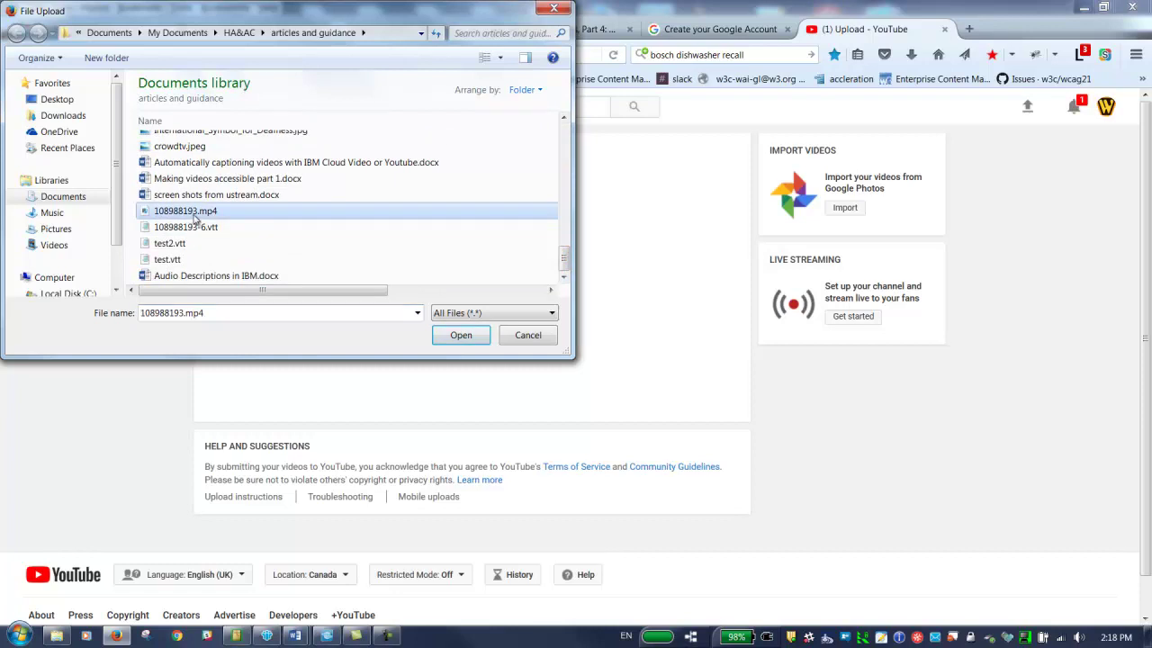
click(461, 335)
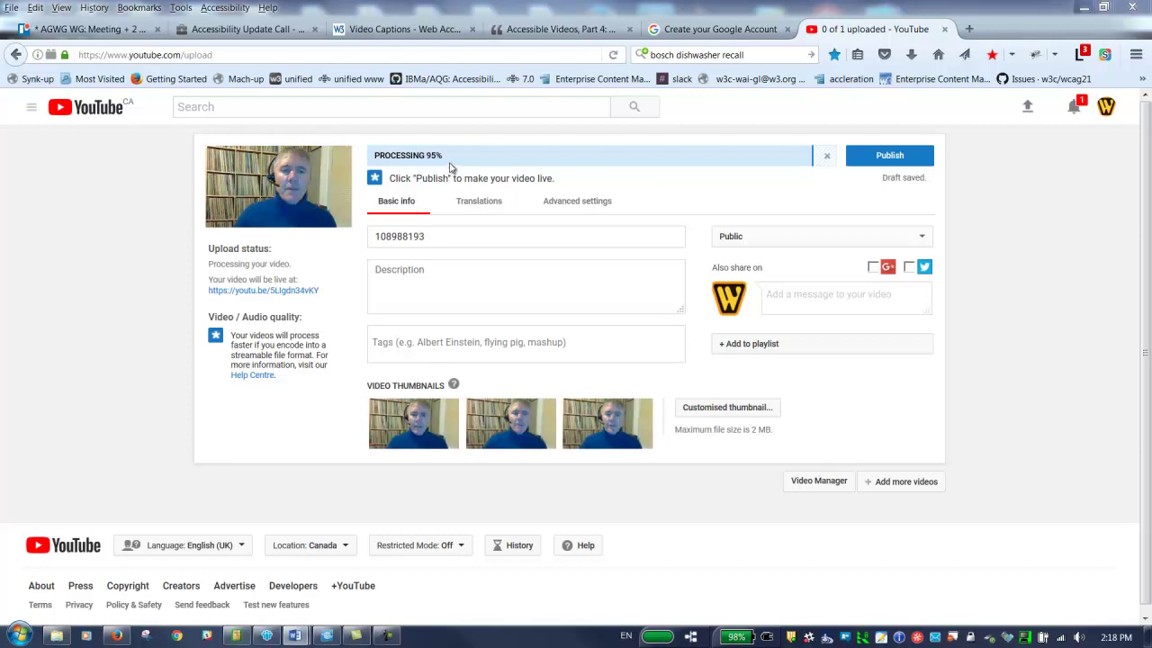
Step: Go to the Video Manager and open the Subtitles/CC page of the video 108988193
click(464, 276)
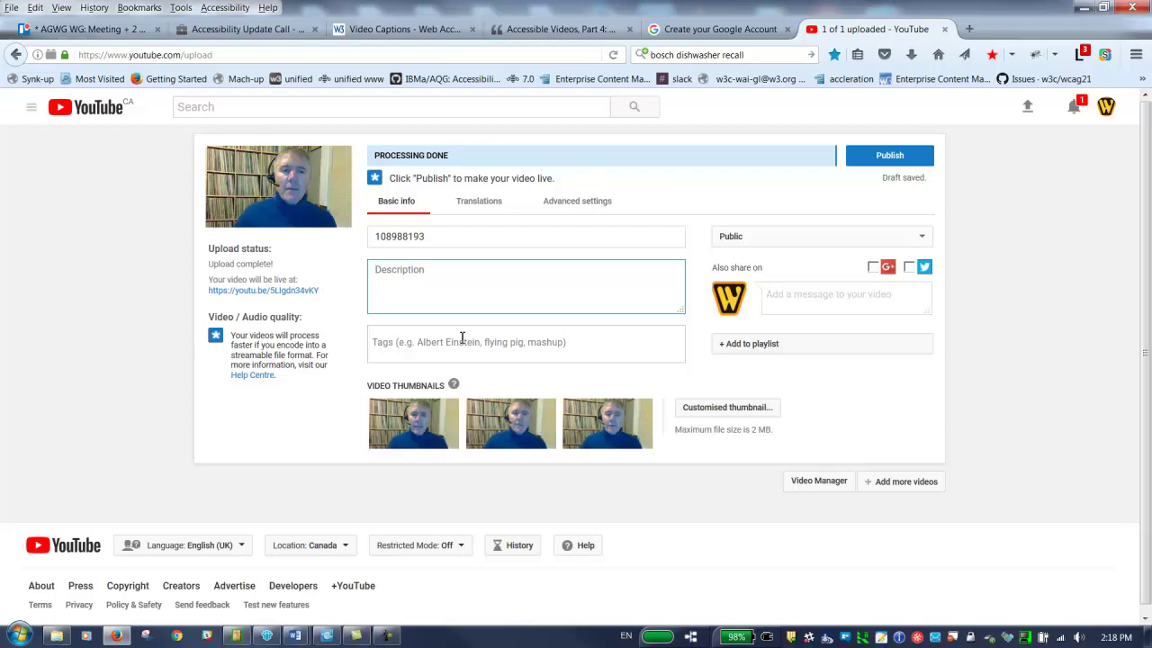
click(805, 483)
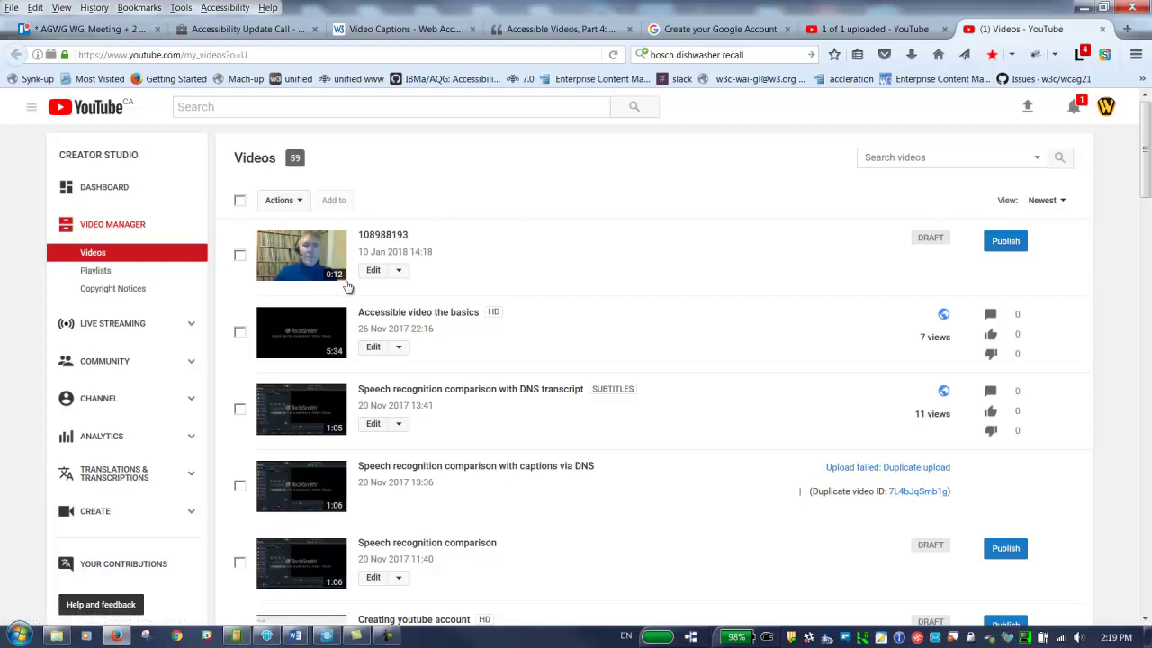
click(400, 271)
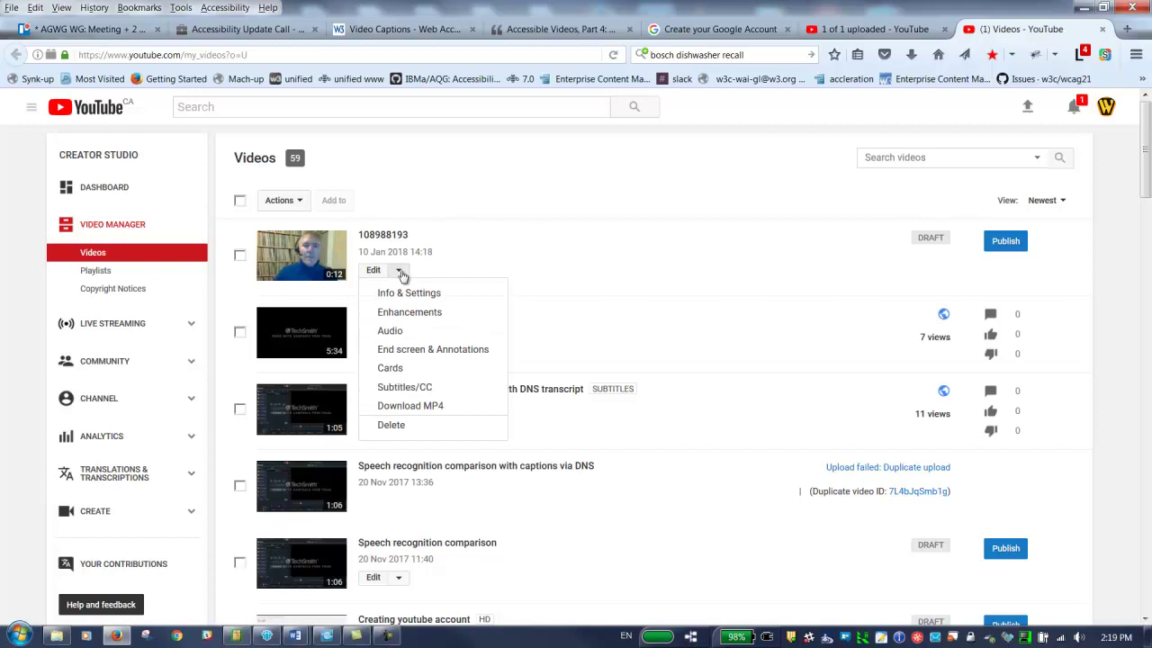
click(407, 389)
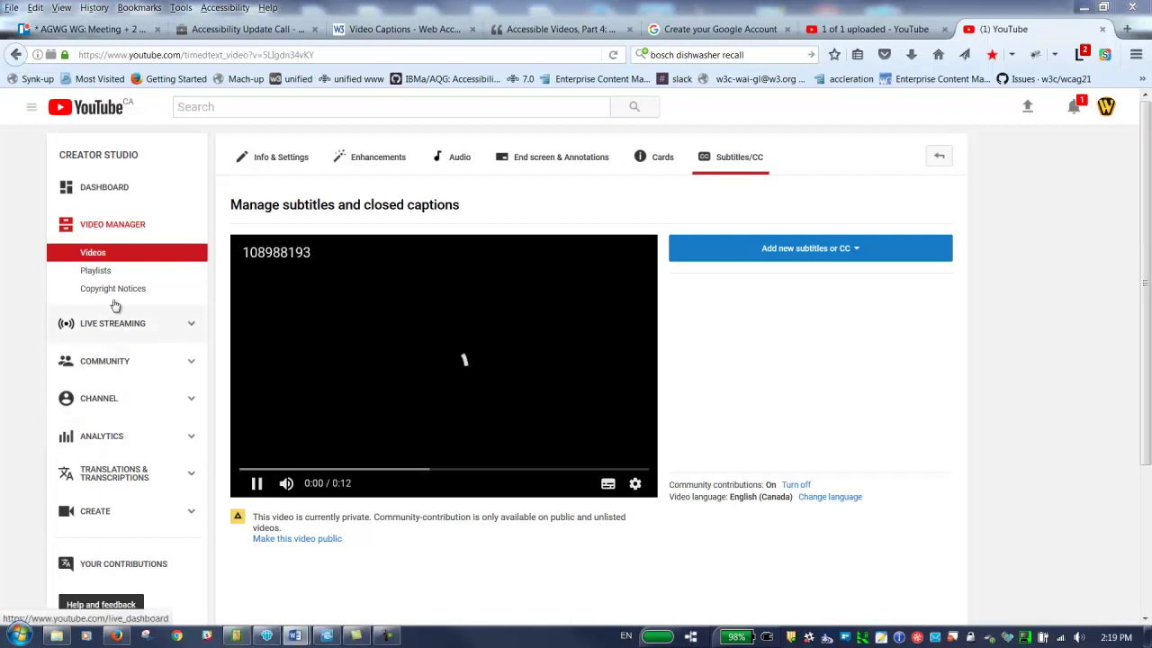
Step: Open the channel's upload defaults to examine the default video language
click(113, 401)
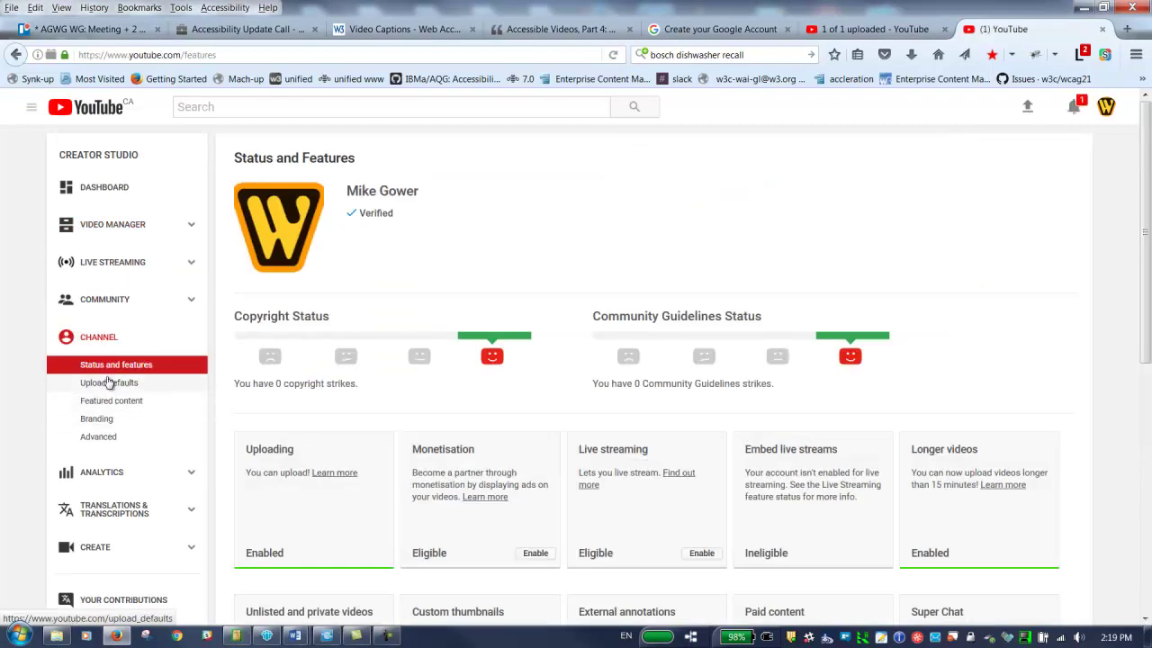
click(109, 383)
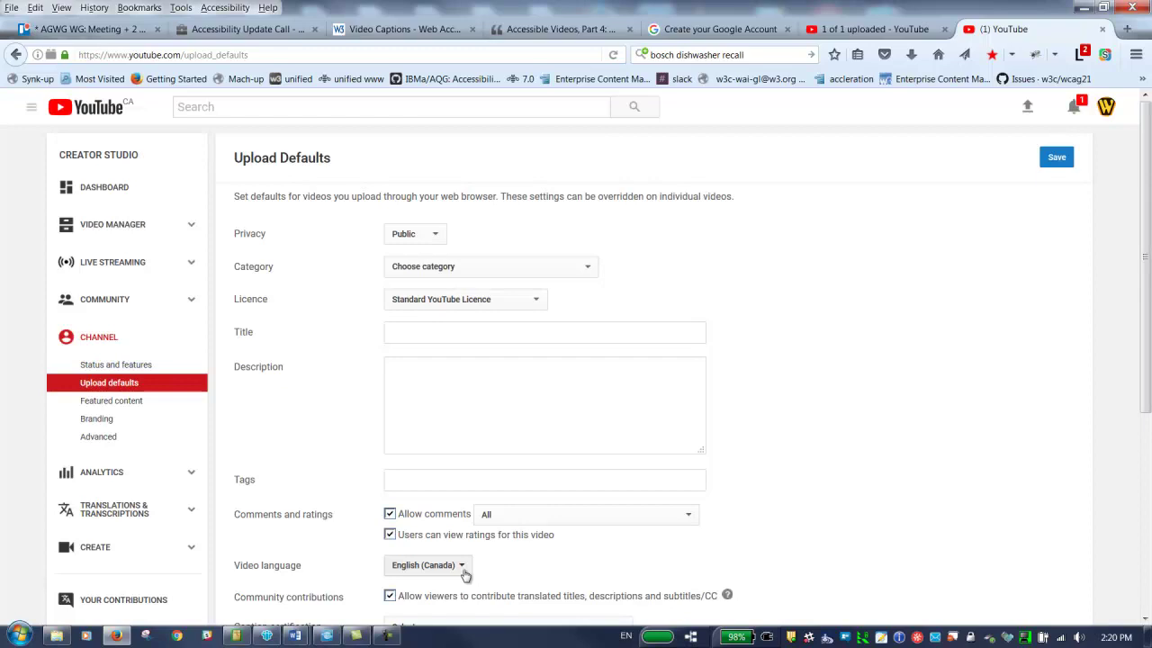
Step: Return to the Video Manager and reopen subtitle management for the video 108988193
click(123, 231)
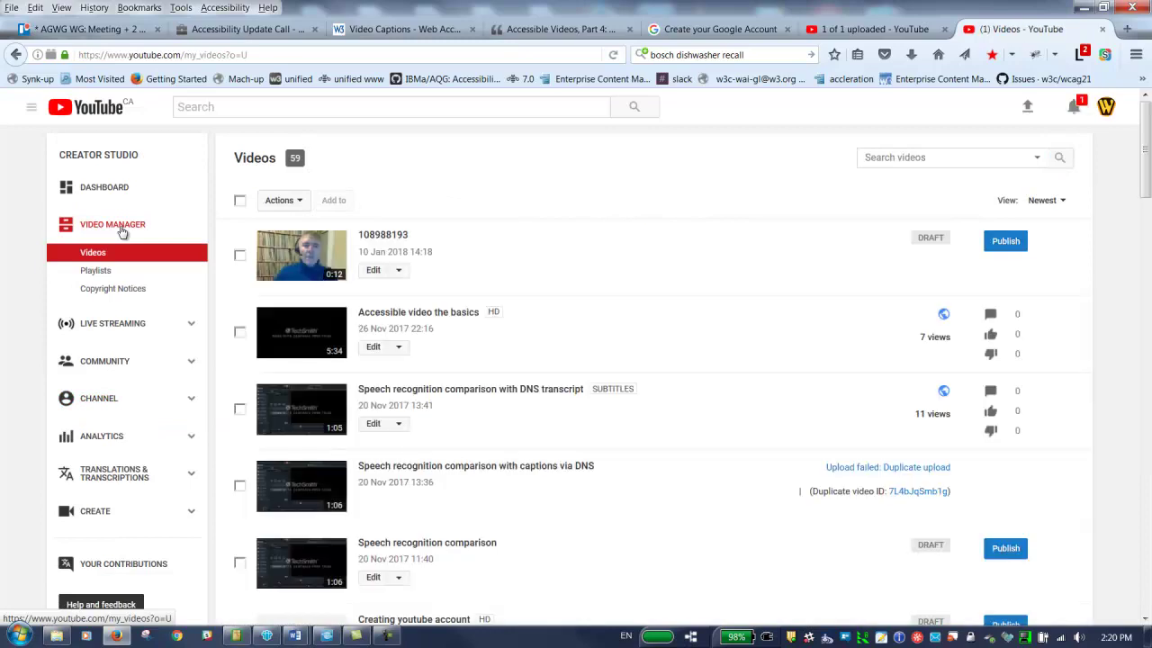
click(399, 272)
click(407, 387)
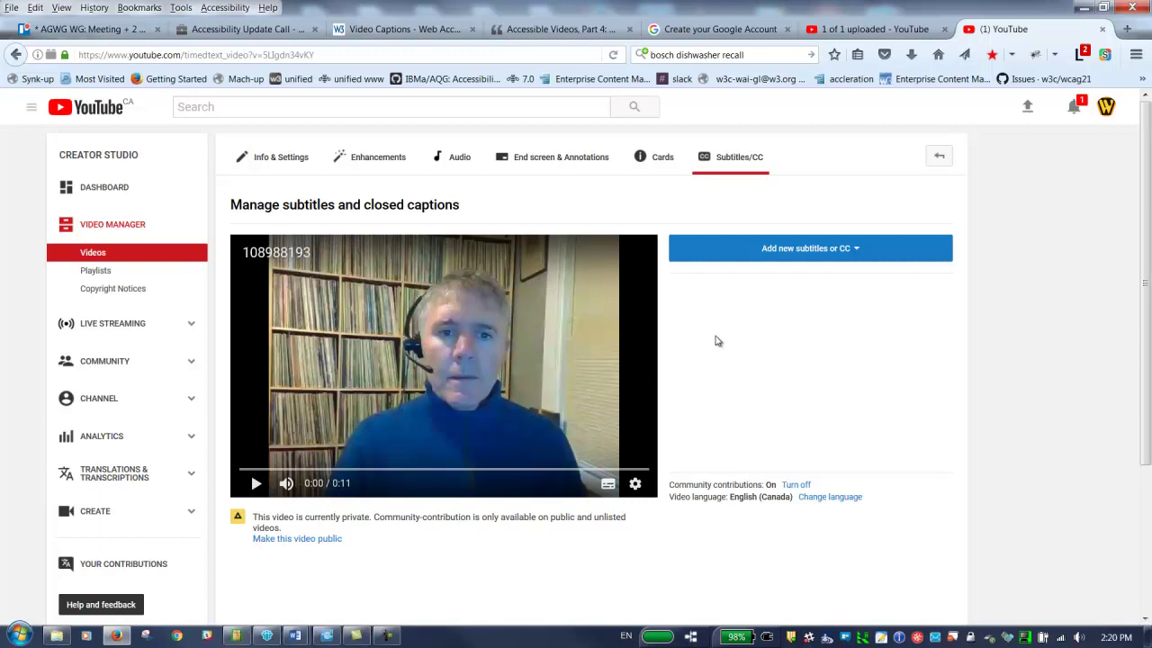
Step: Open the Subtitles/CC page of the video "Accessible video the basics" from the videos list
click(149, 258)
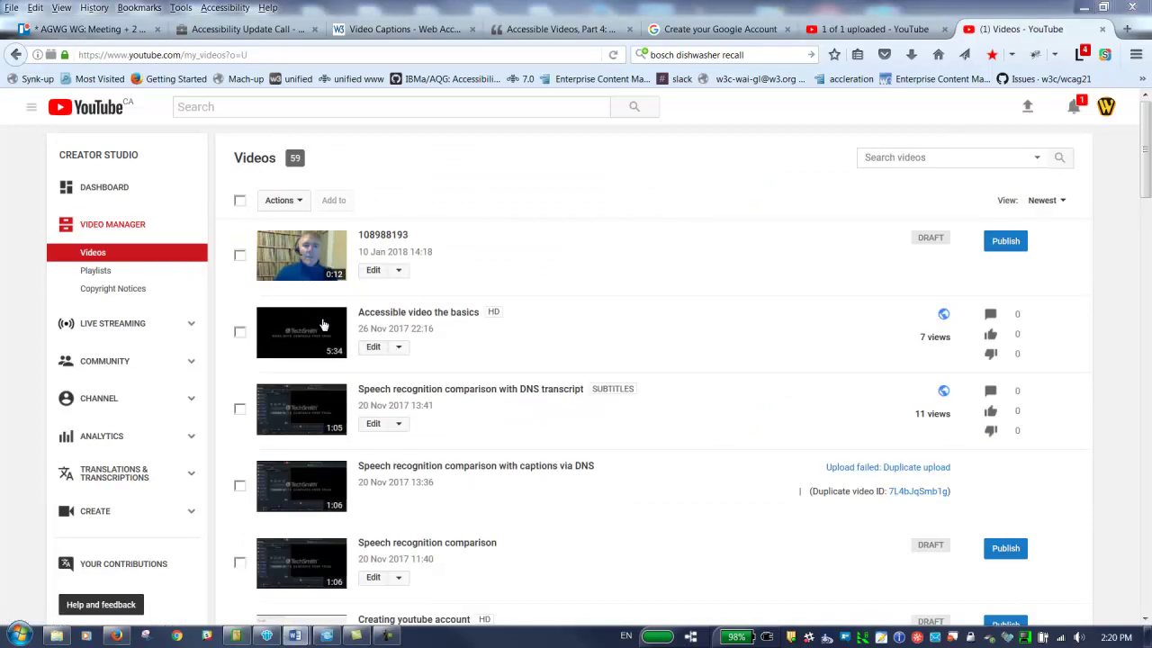
click(397, 352)
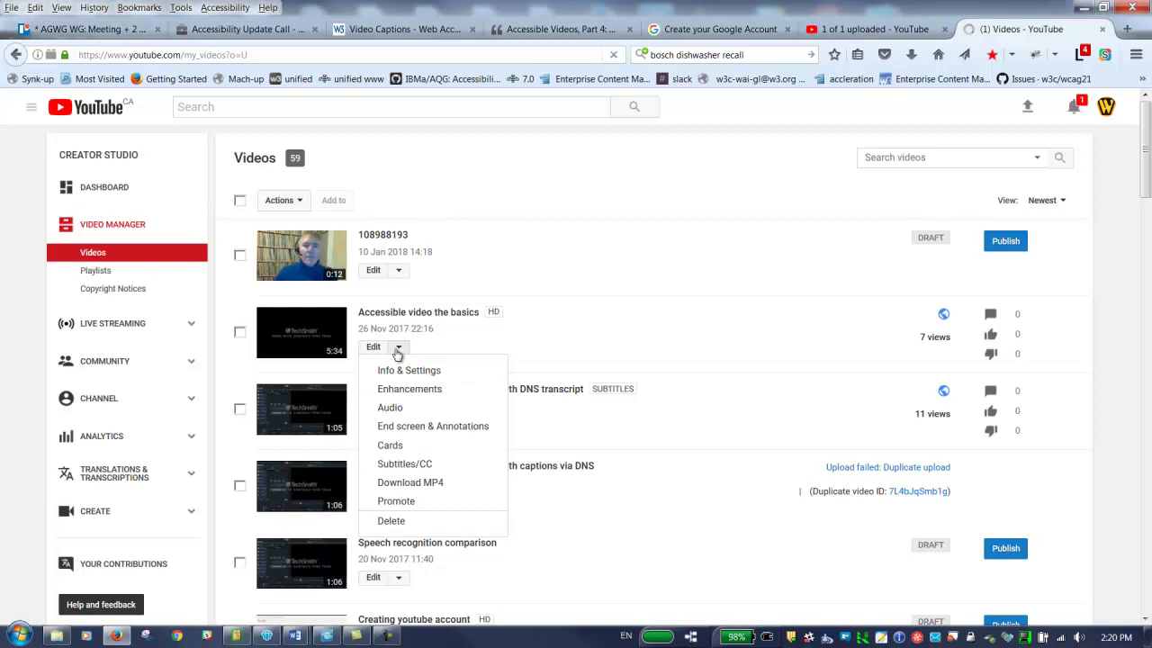
click(413, 463)
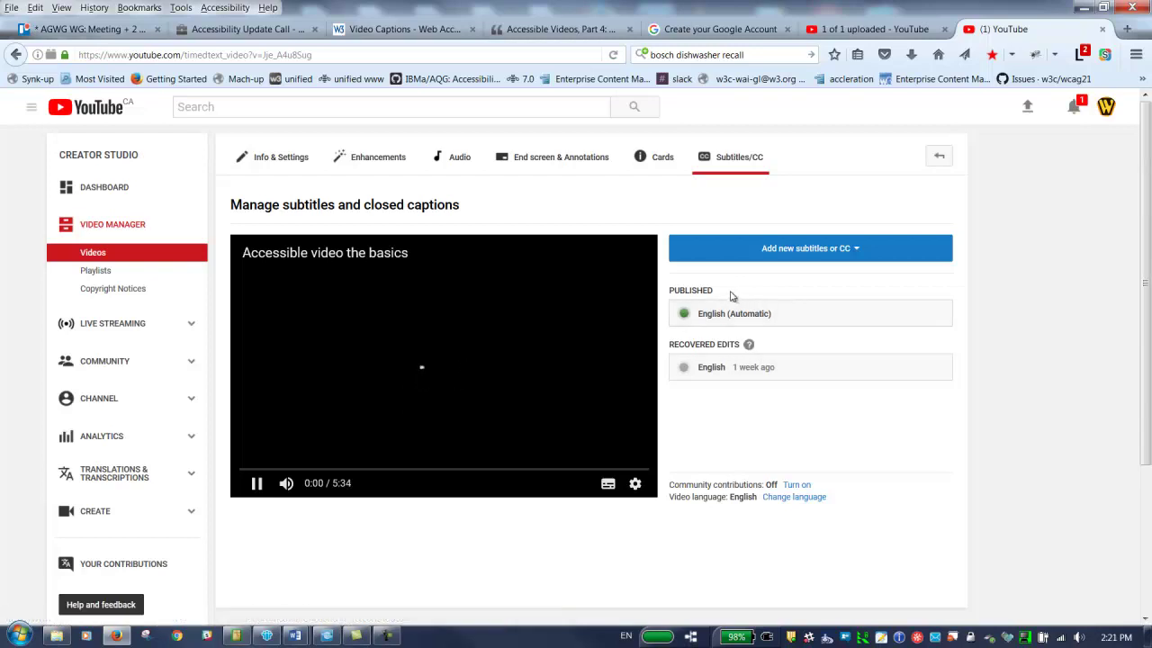
Step: Open the published English (Automatic) subtitles and create an editable copy that overwrites them
click(776, 321)
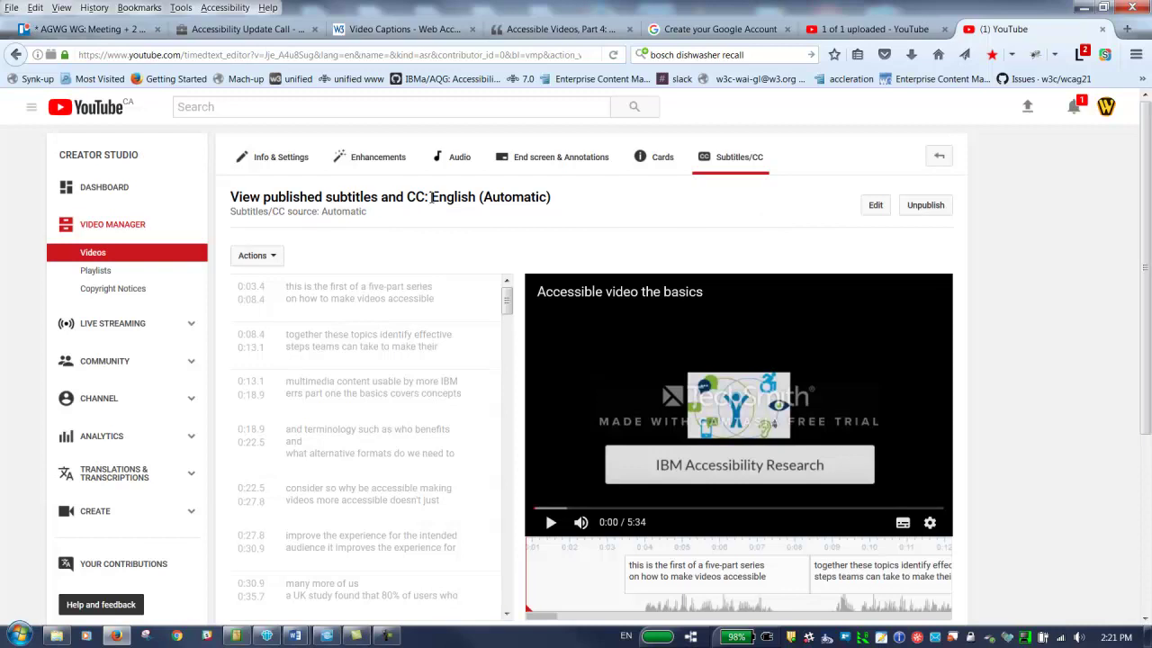
click(875, 207)
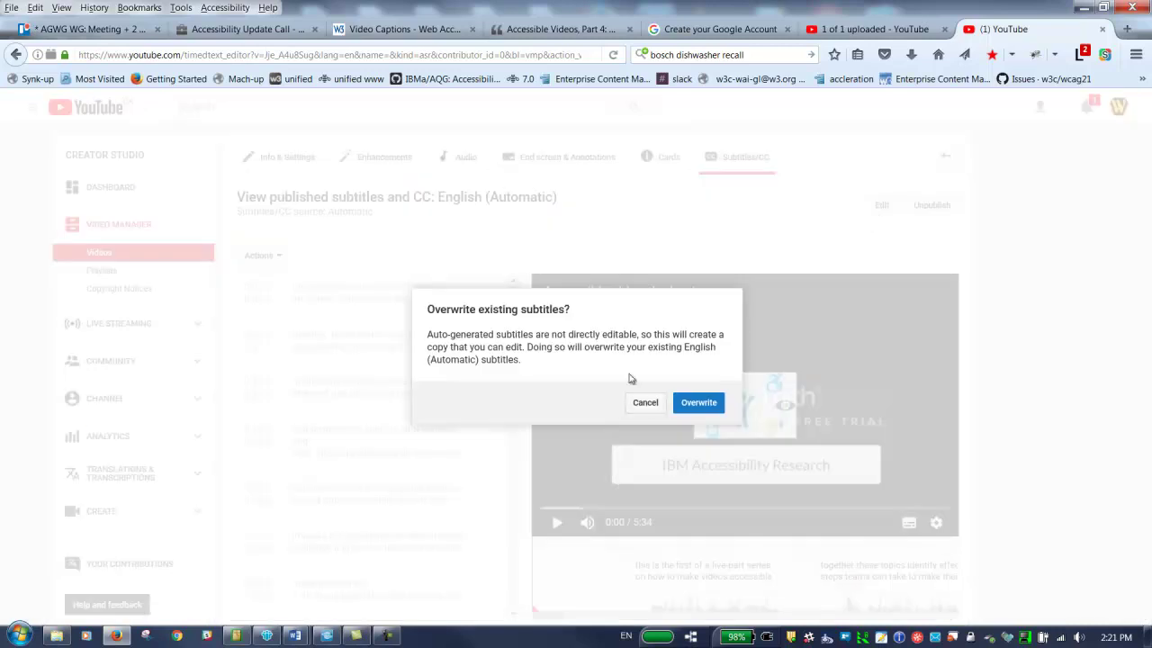
click(702, 407)
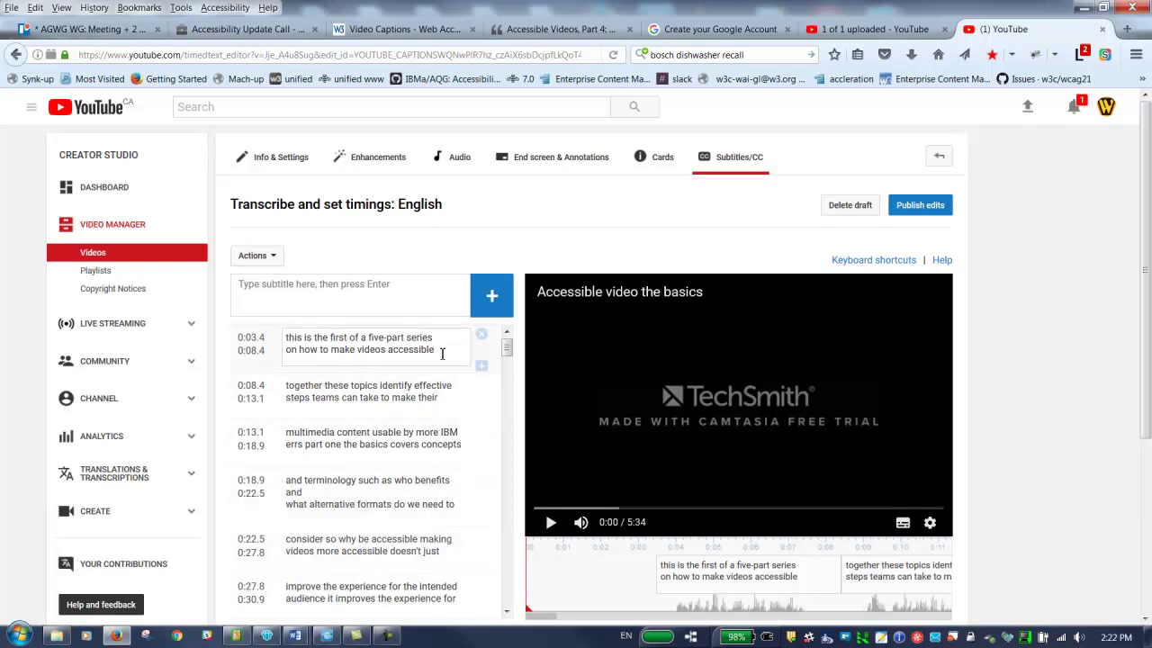
Step: Add a period at the end of the first caption and capitalise "Together" at the start of the second
text(.)
click(301, 387)
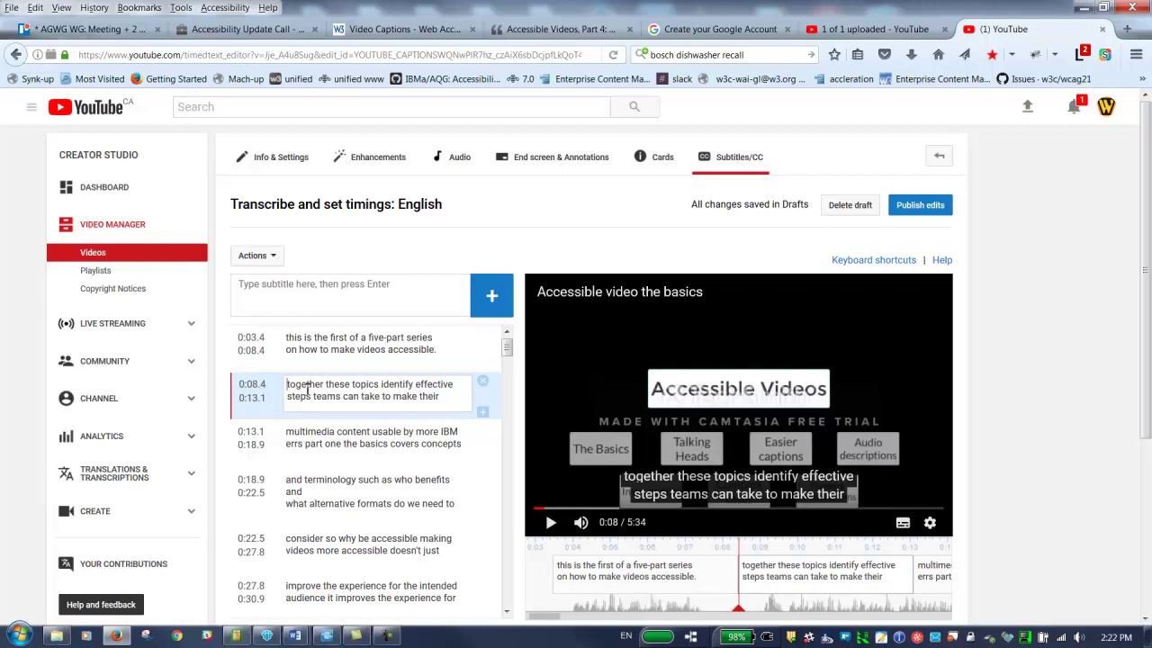
text(T)
key(Delete)
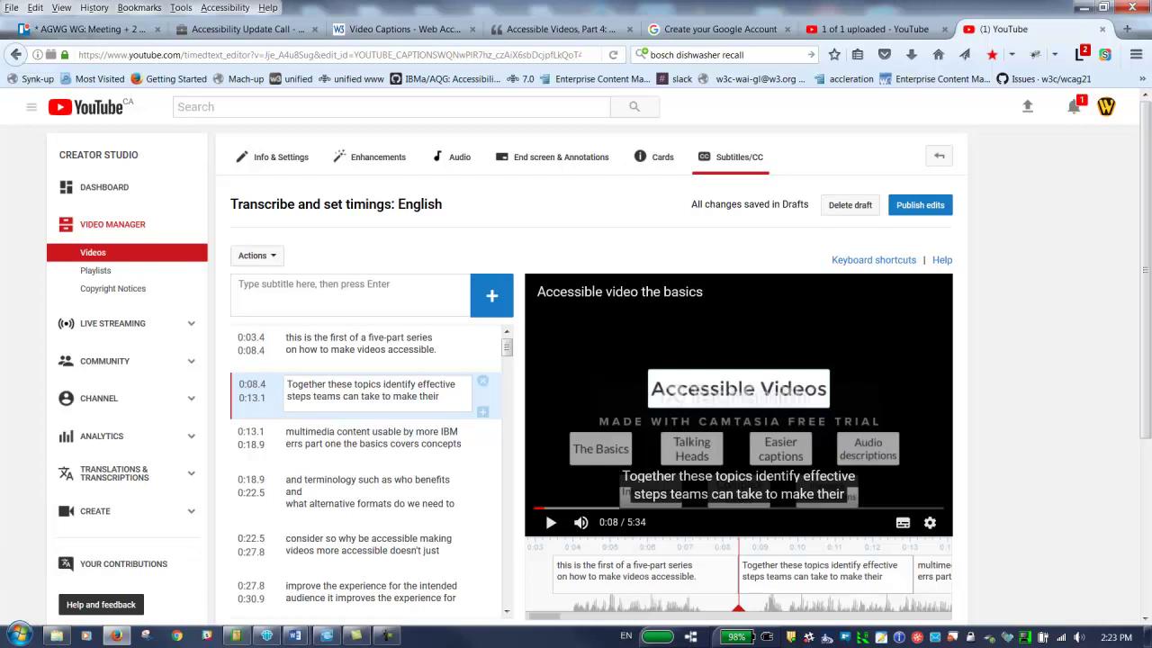
Step: Select the second caption and then the "multimedia content usable by more IBM" caption to jump the video to it
click(295, 635)
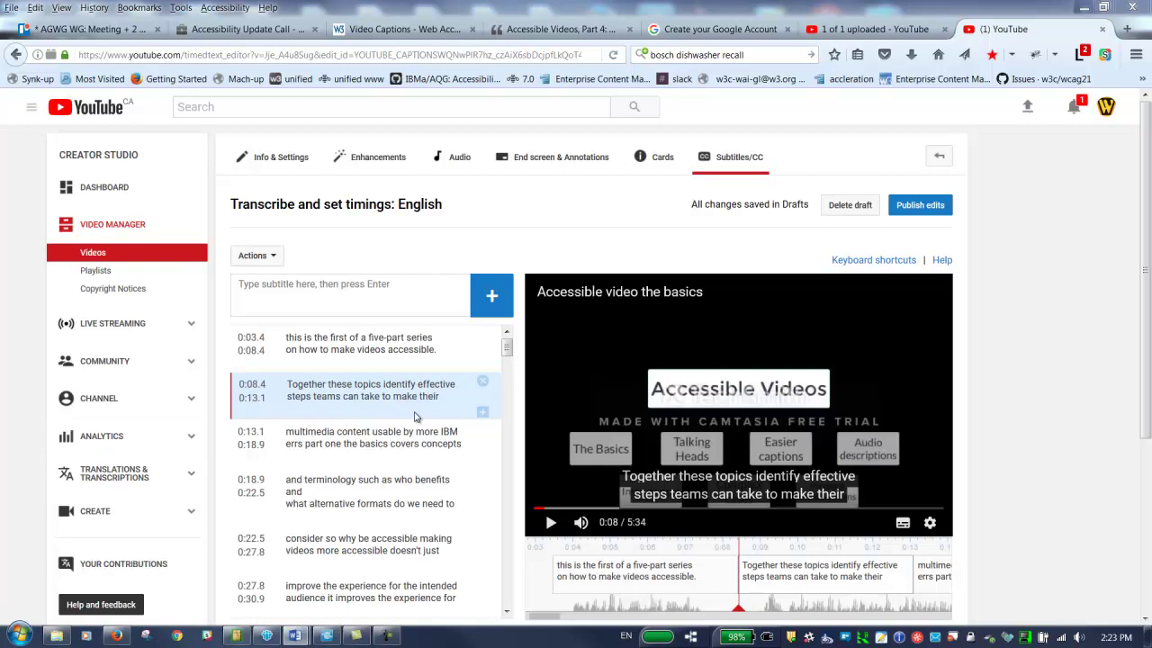
click(318, 397)
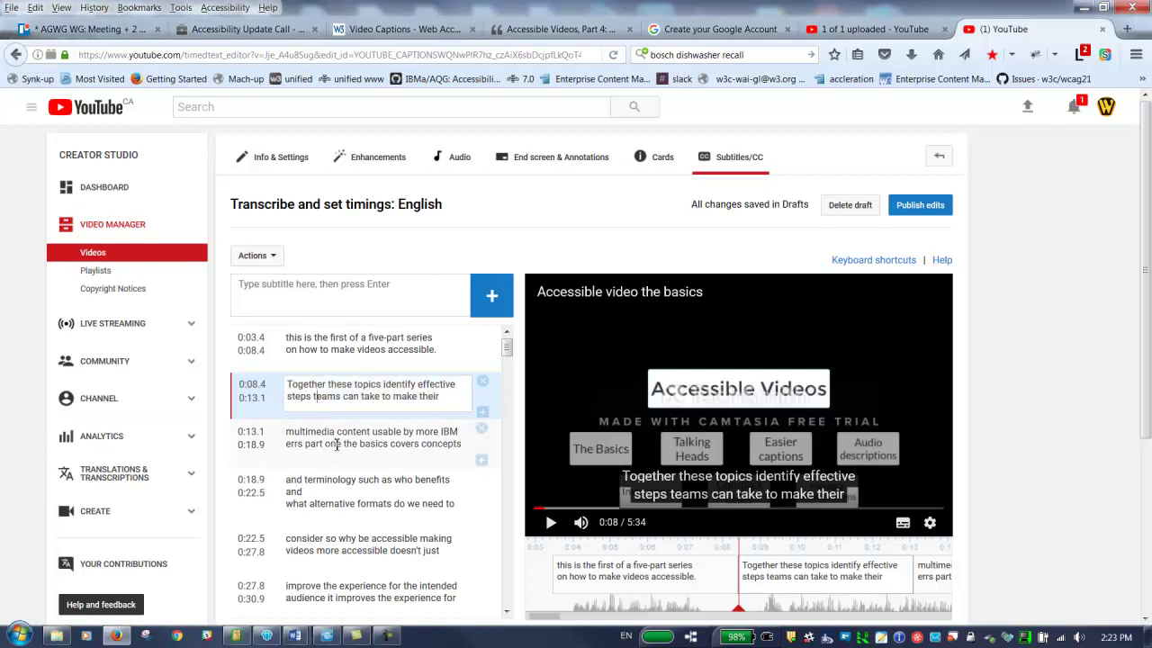
click(337, 444)
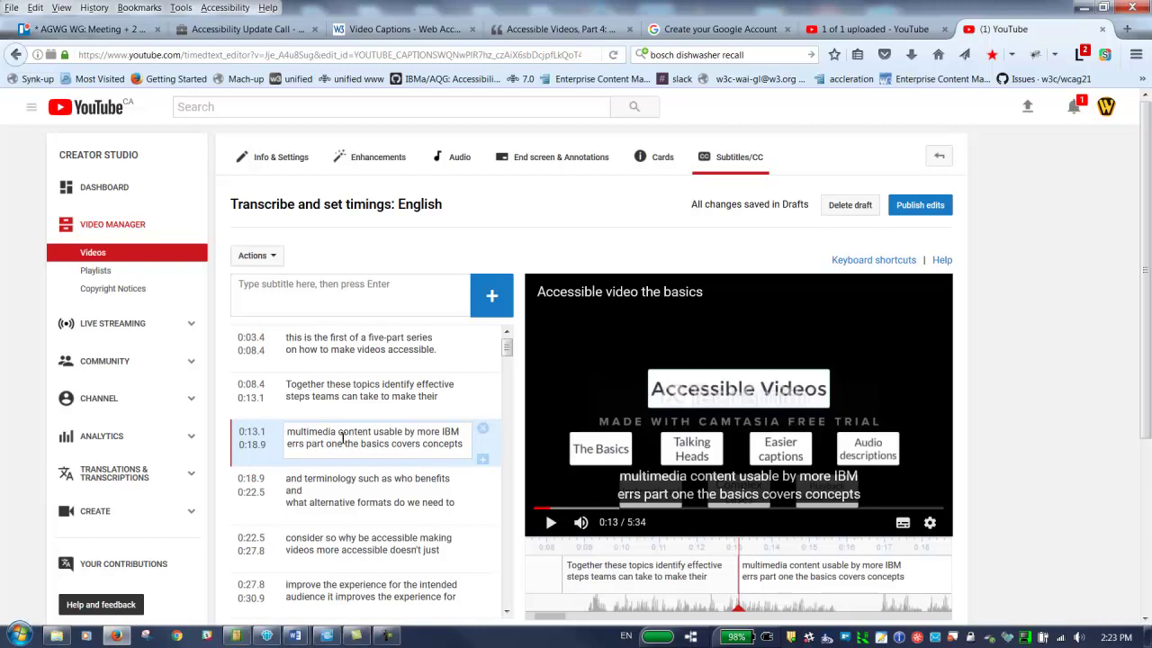
Step: Shorten the second caption on the timeline so that it ends at about 0:11.9
scroll(329, 437, down, 3)
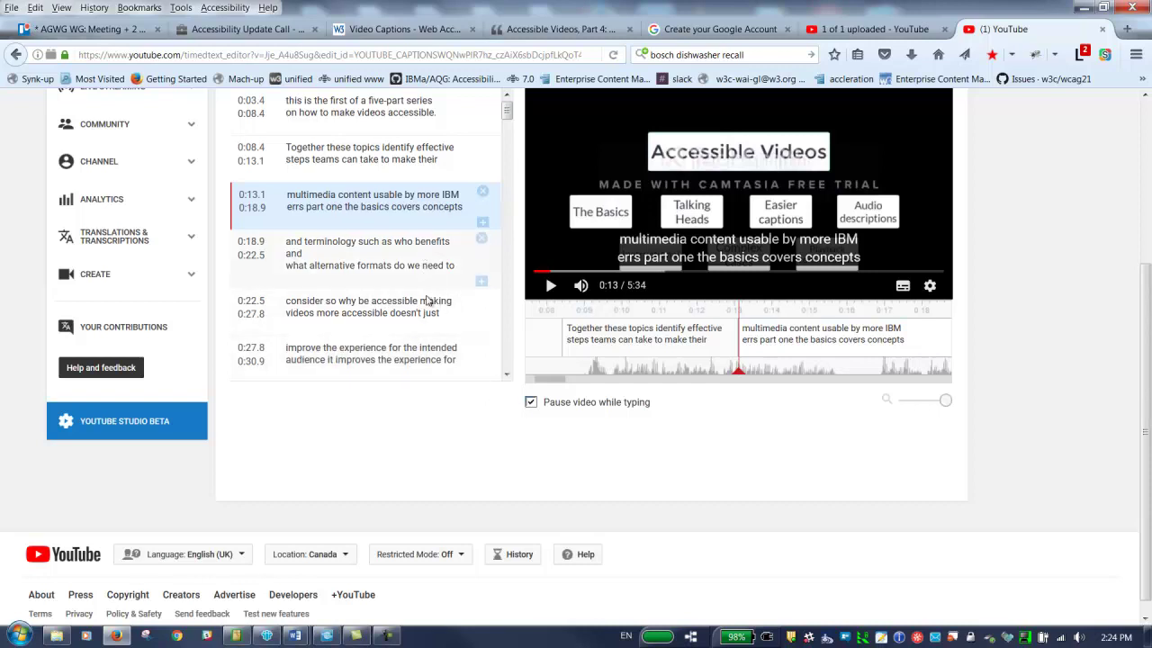
mouse_move(738, 338)
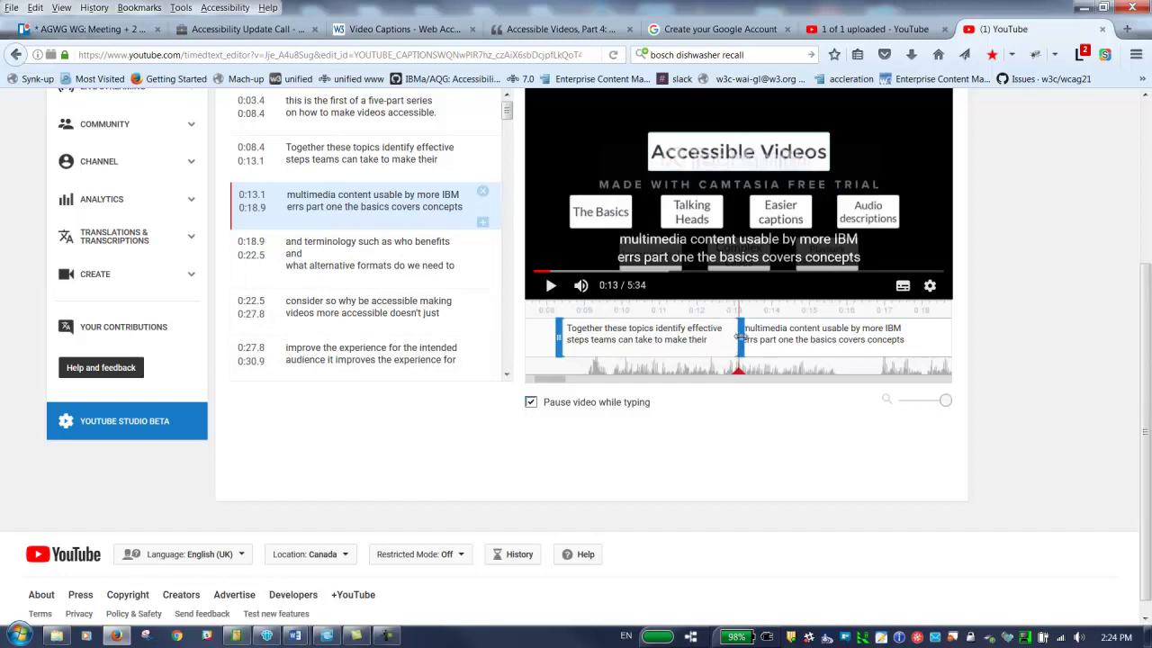
drag(740, 336, 691, 331)
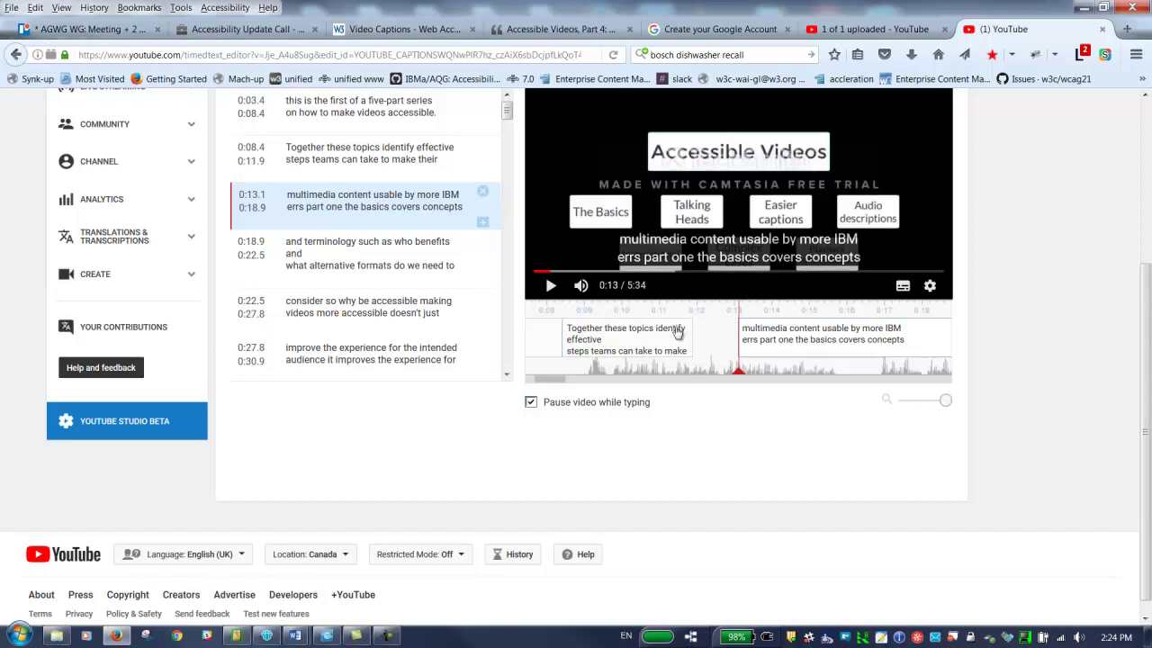
scroll(510, 378, up, 3)
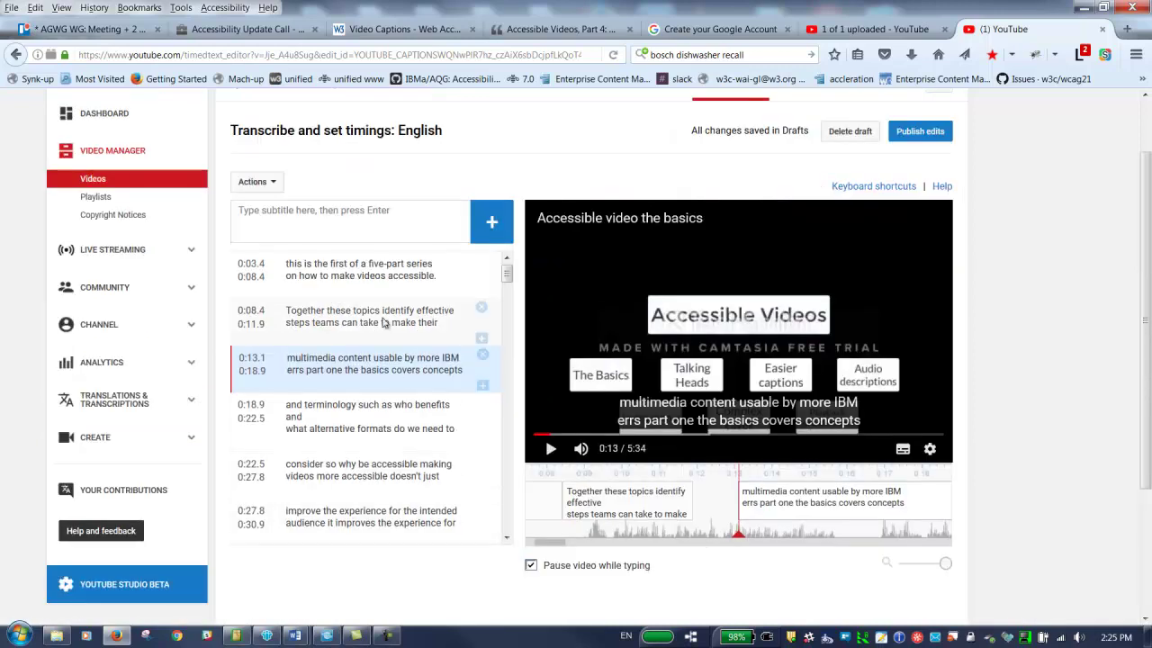